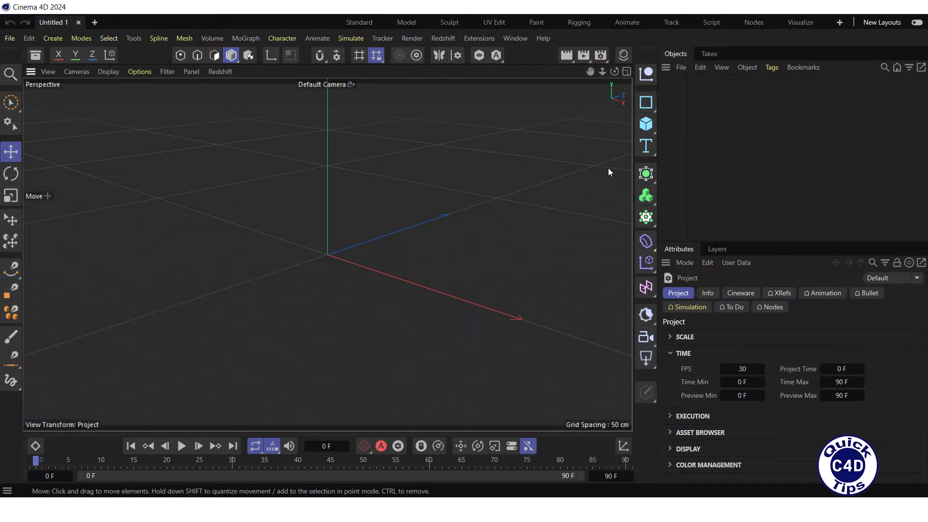
Step: Add a cube, slide it right at frame 45, and record a position key
{"action": "left_click", "coordinate": [646, 124]}
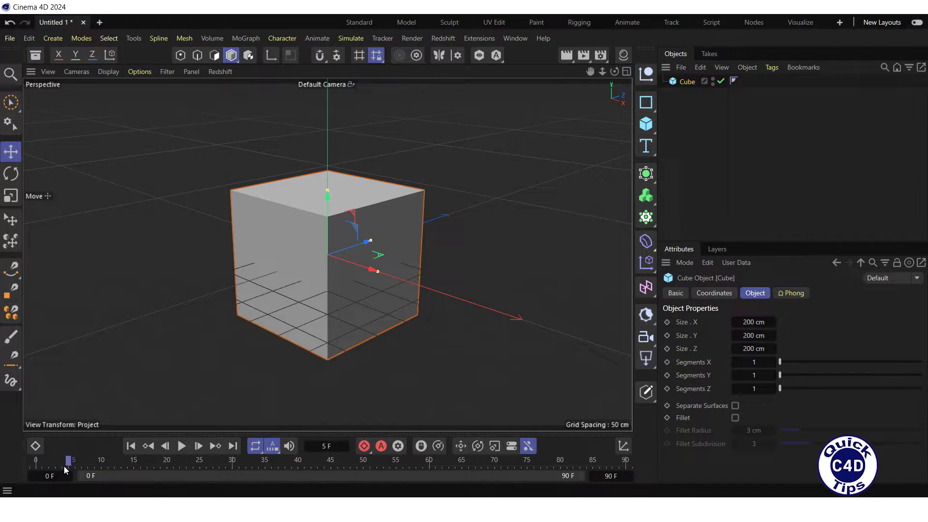
{"action": "left_click_drag", "start_coordinate": [65, 467], "coordinate": [37, 463]}
{"action": "left_click_drag", "start_coordinate": [38, 463], "coordinate": [103, 463]}
{"action": "left_click_drag", "start_coordinate": [314, 478], "coordinate": [331, 477]}
{"action": "left_click_drag", "start_coordinate": [370, 272], "coordinate": [474, 309]}
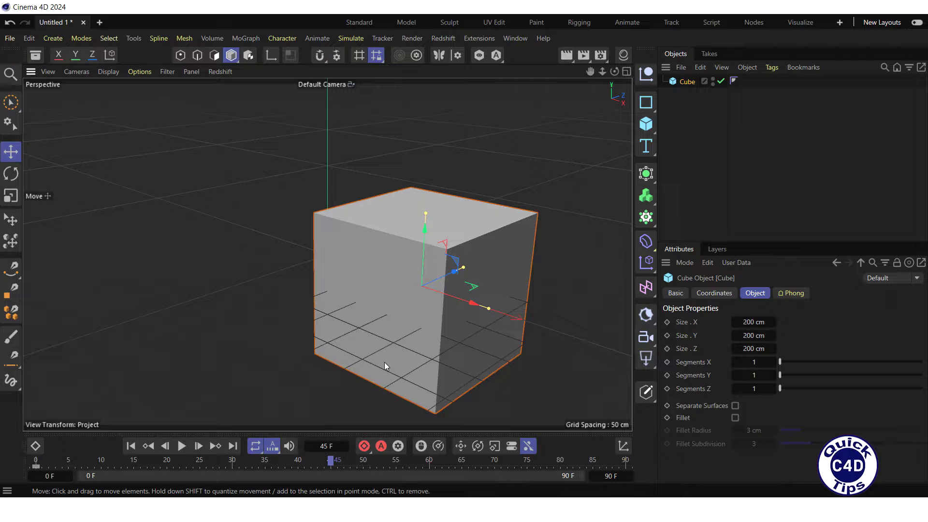
{"action": "left_click", "coordinate": [365, 446]}
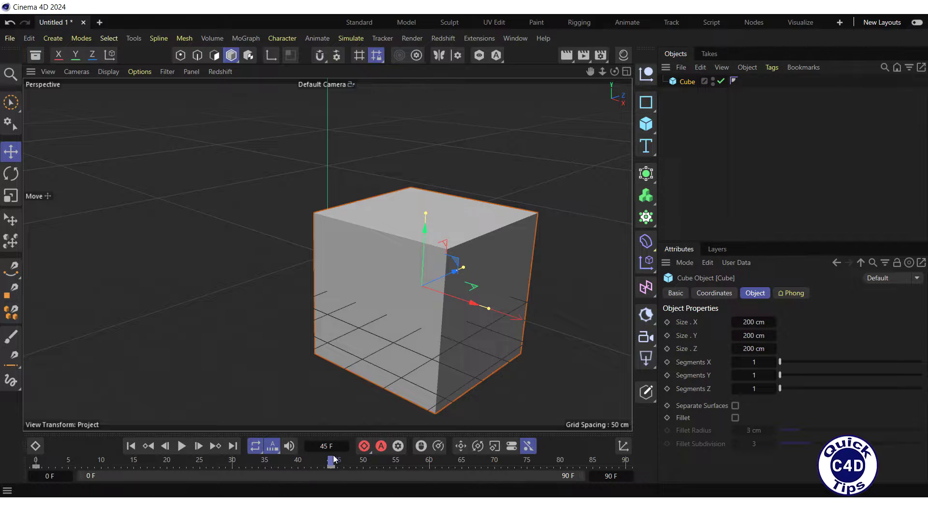
Step: At frame 90, raise the cube slightly and tilt it with the Rotate tool
{"action": "left_click_drag", "start_coordinate": [332, 464], "coordinate": [633, 468]}
{"action": "left_click_drag", "start_coordinate": [427, 231], "coordinate": [434, 158]}
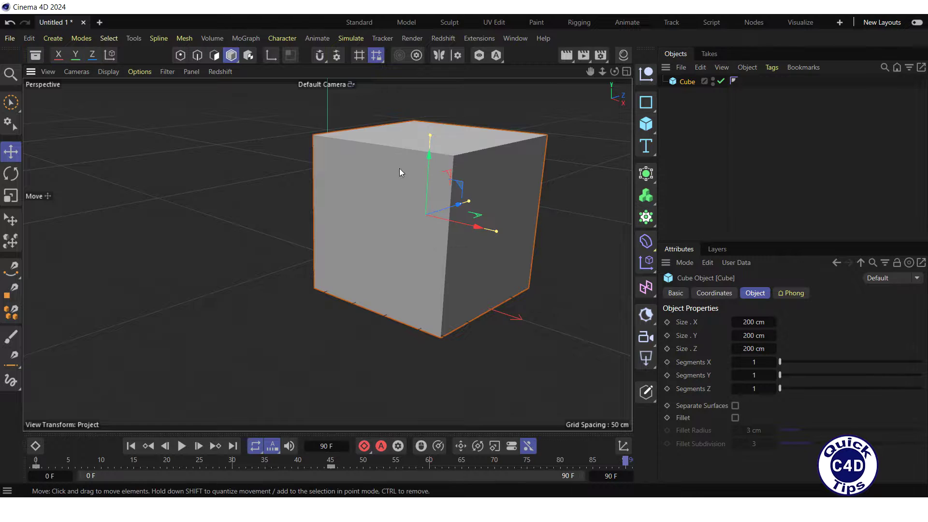
{"action": "left_click", "coordinate": [11, 174]}
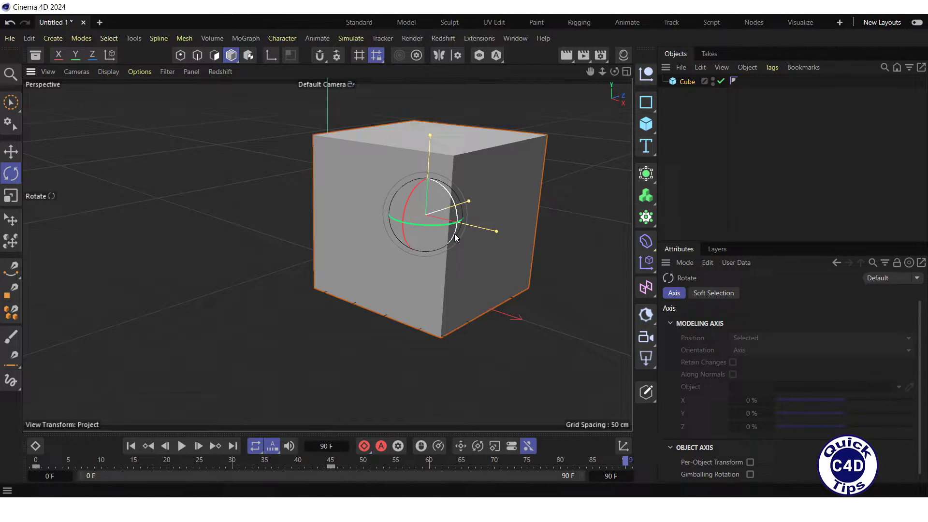
{"action": "left_click_drag", "start_coordinate": [453, 239], "coordinate": [459, 220]}
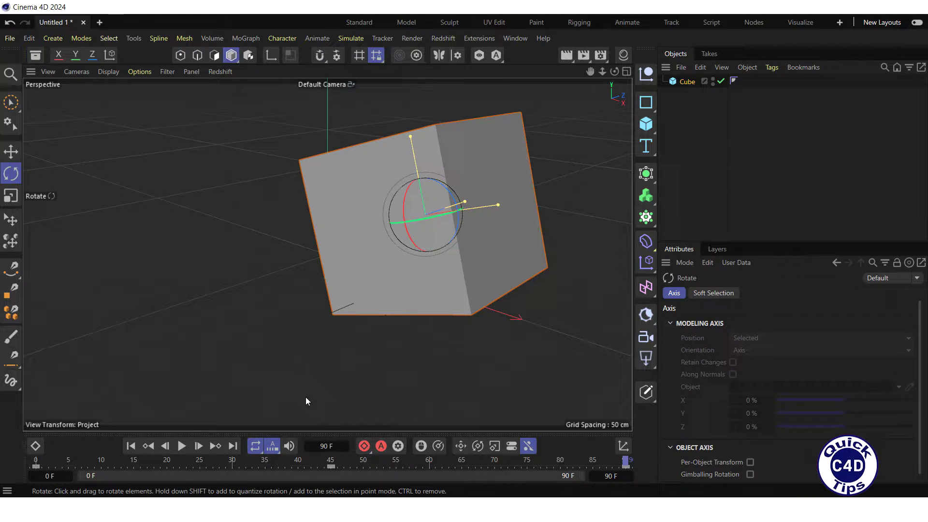
Step: Play the cube's animation, stop it, and rewind the timeline to frame 0
{"action": "left_click", "coordinate": [181, 446]}
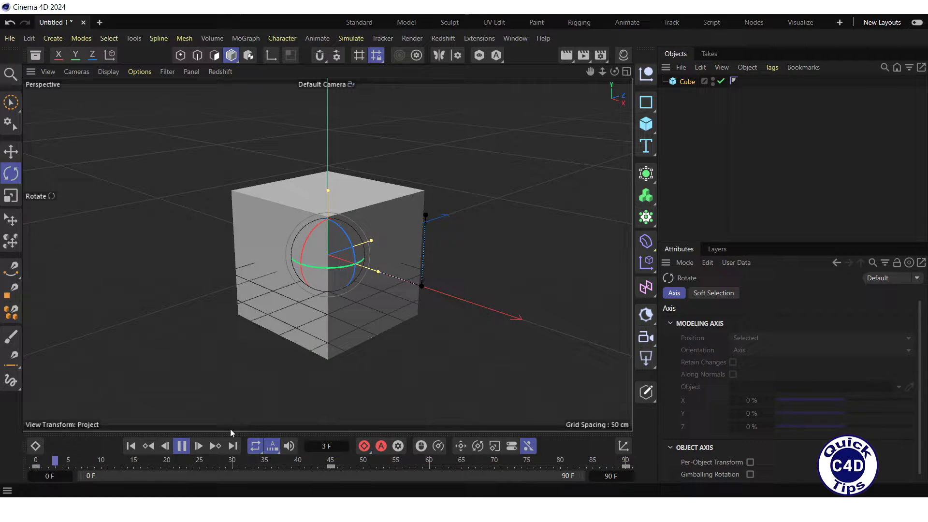
{"action": "left_click", "coordinate": [182, 446]}
{"action": "left_click", "coordinate": [131, 446]}
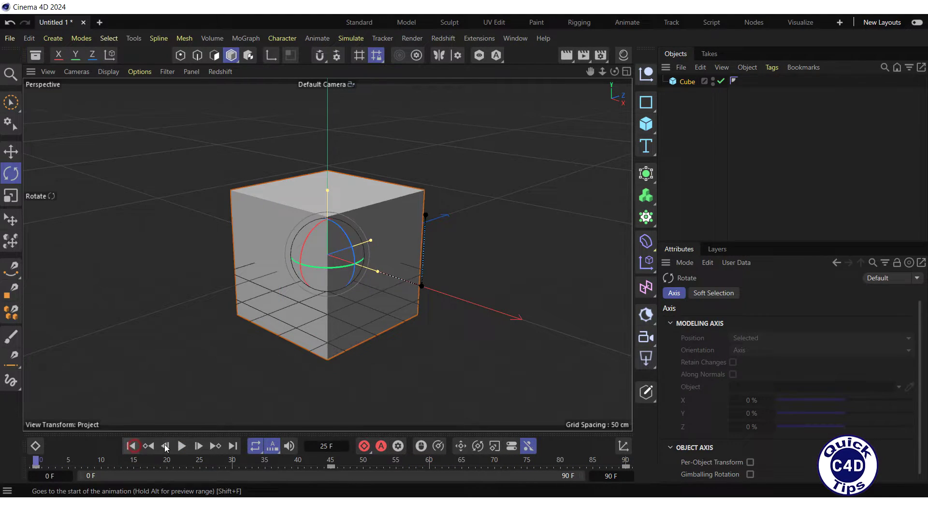
Step: Add a Cylinder from the primitive palette and set its height to 249 cm
{"action": "left_click_drag", "start_coordinate": [646, 124], "coordinate": [765, 145]}
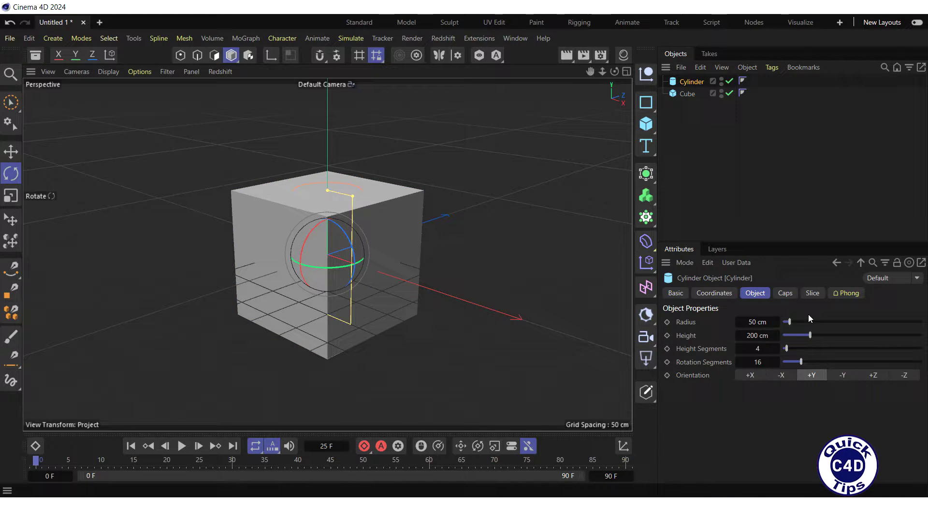
{"action": "left_click_drag", "start_coordinate": [811, 335], "coordinate": [818, 335]}
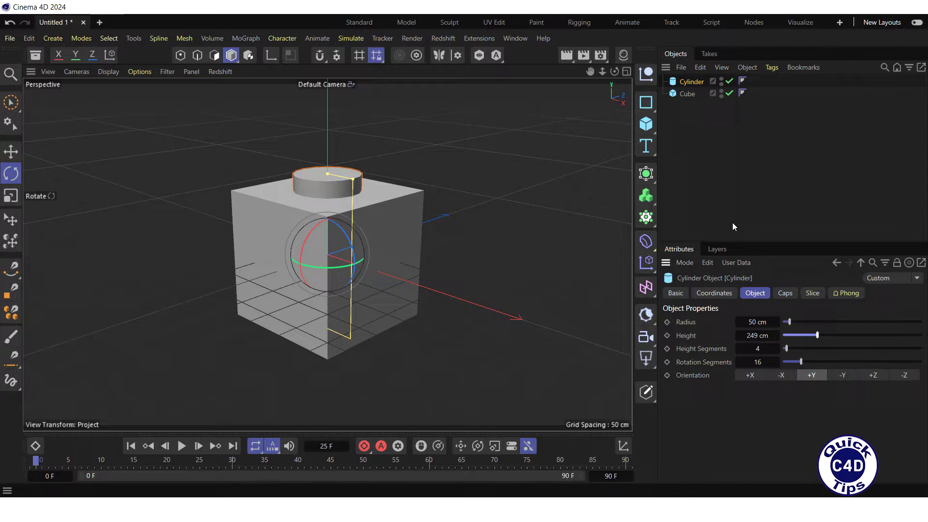
Step: Add a Rigging Retarget tag to Cube, with Cube as Source and Cylinder as Target
{"action": "right_click", "coordinate": [690, 93]}
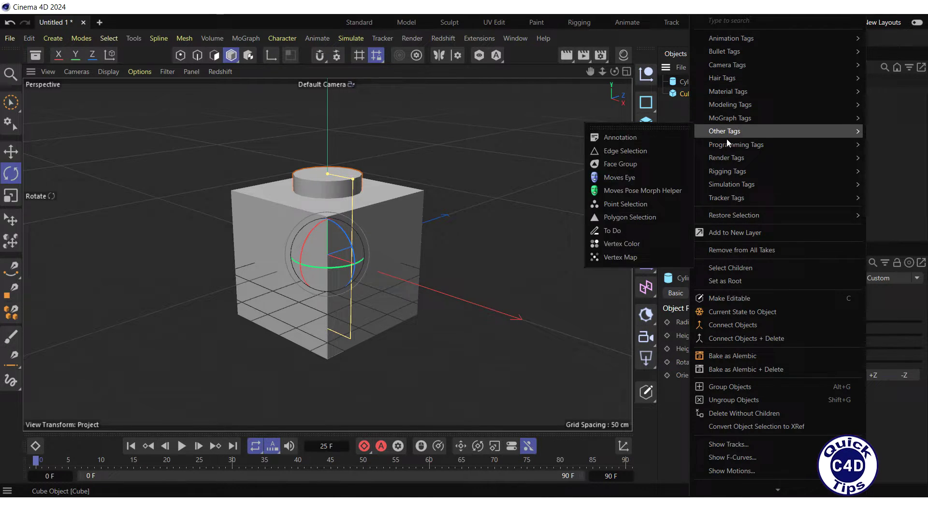
{"action": "mouse_move", "coordinate": [724, 172]}
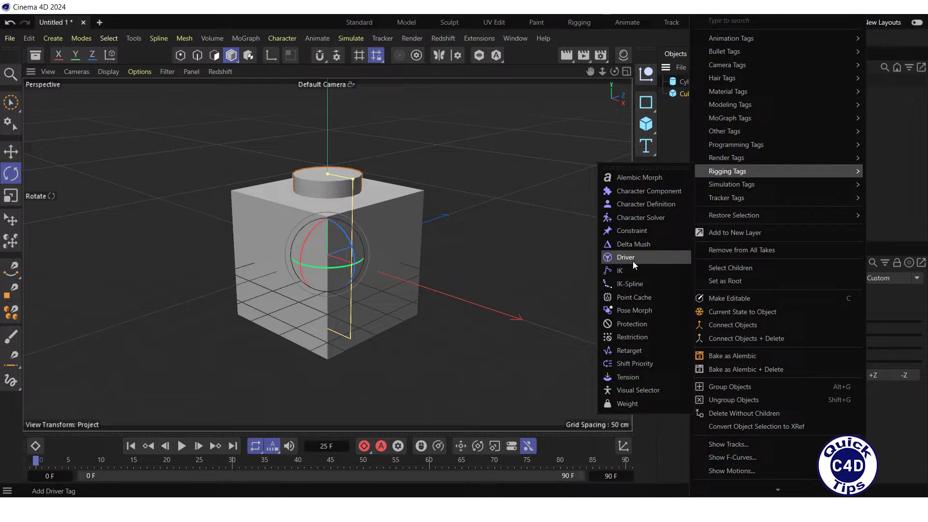
{"action": "left_click", "coordinate": [626, 351]}
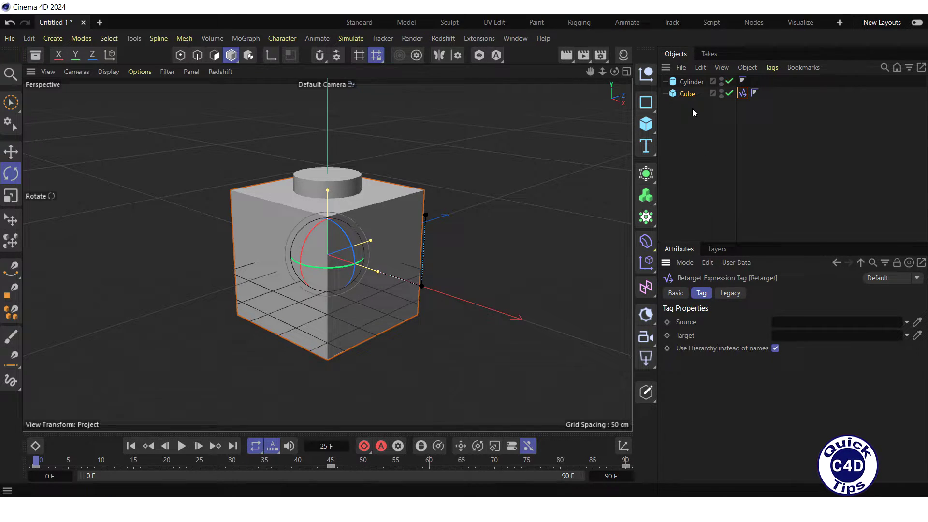
{"action": "left_click_drag", "start_coordinate": [729, 148], "coordinate": [783, 321]}
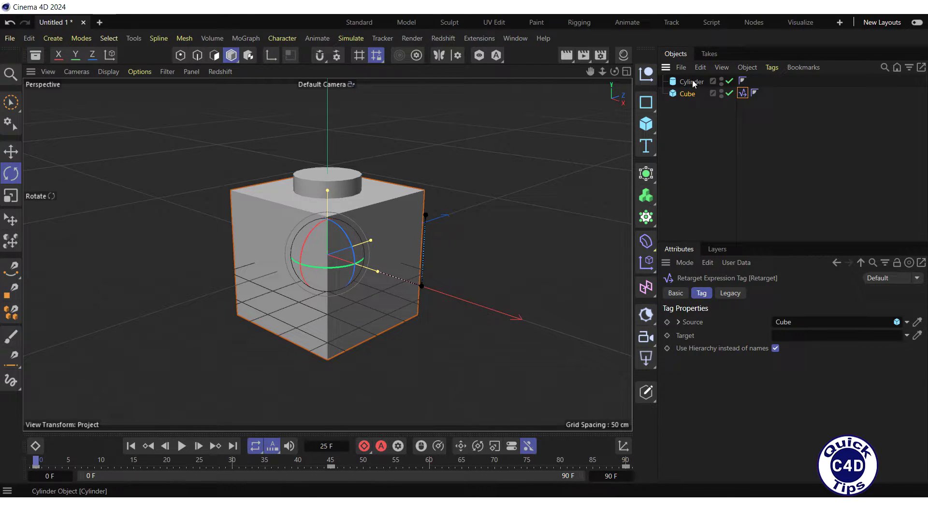
{"action": "left_click_drag", "start_coordinate": [692, 81], "coordinate": [816, 337]}
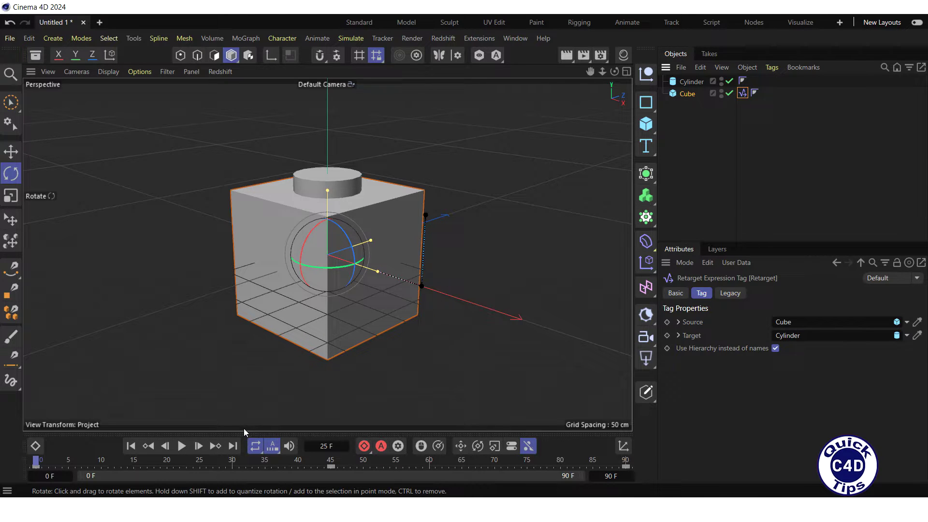
{"action": "left_click", "coordinate": [182, 446]}
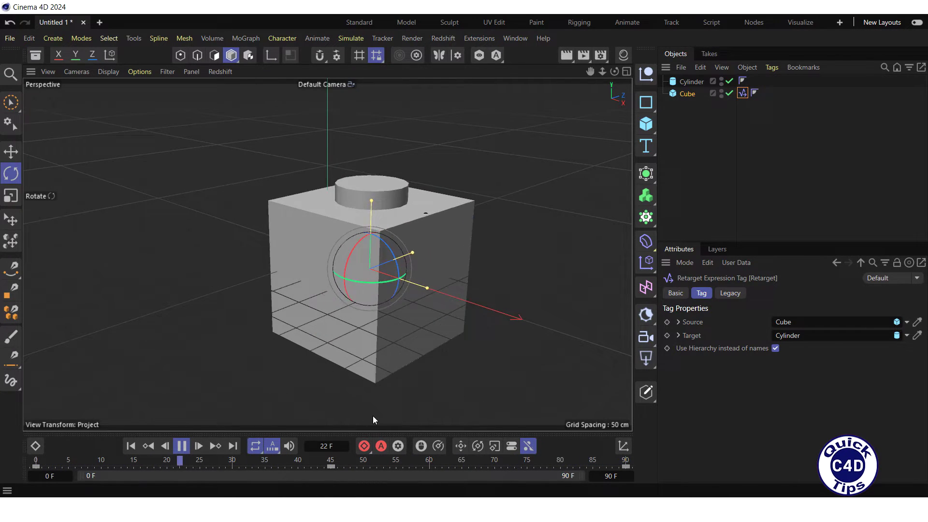
{"action": "left_click", "coordinate": [729, 94]}
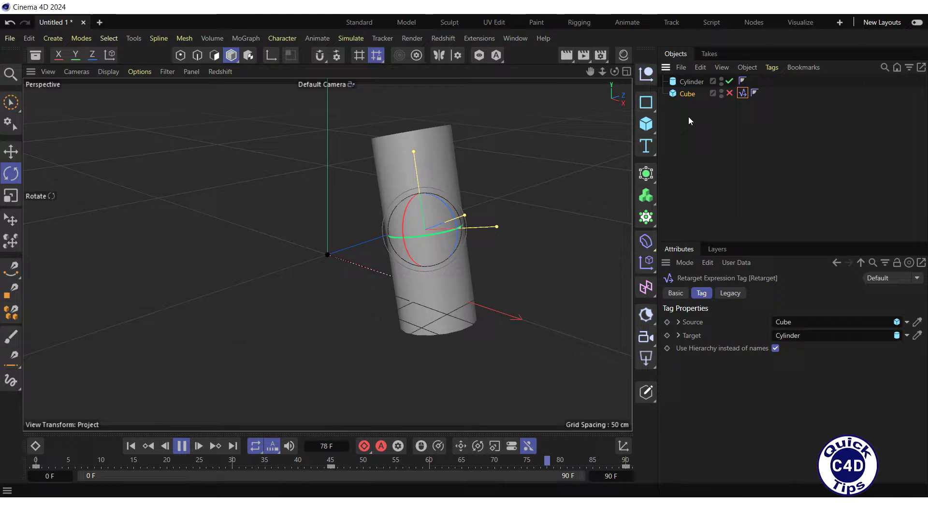
{"action": "left_click", "coordinate": [728, 93]}
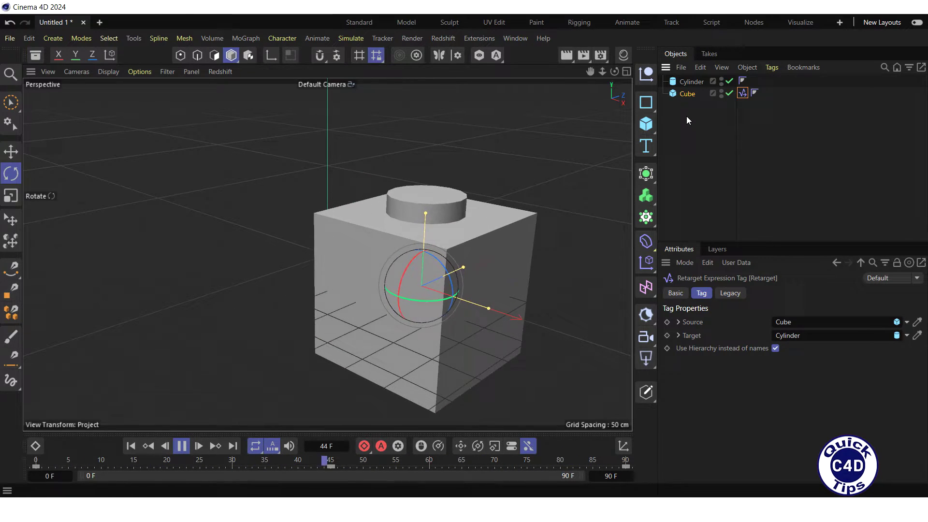
{"action": "left_click", "coordinate": [687, 94]}
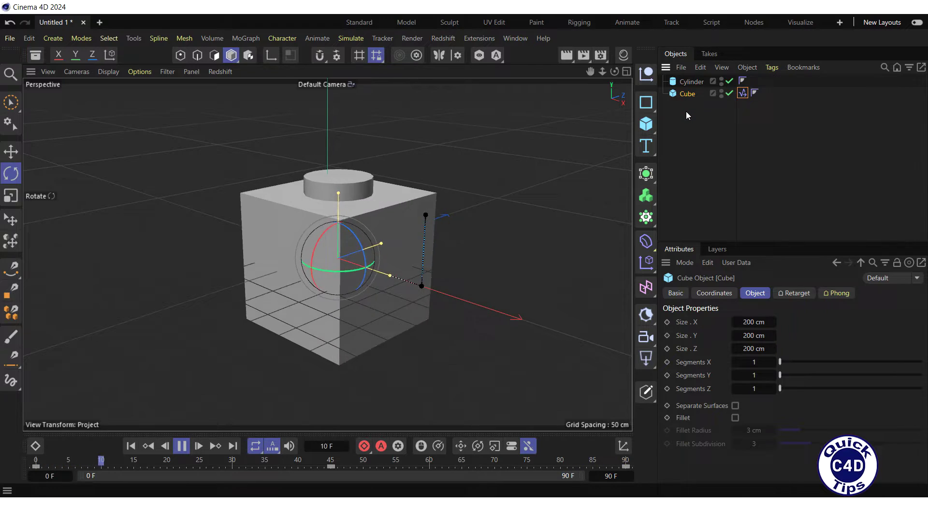
{"action": "key", "text": "Delete"}
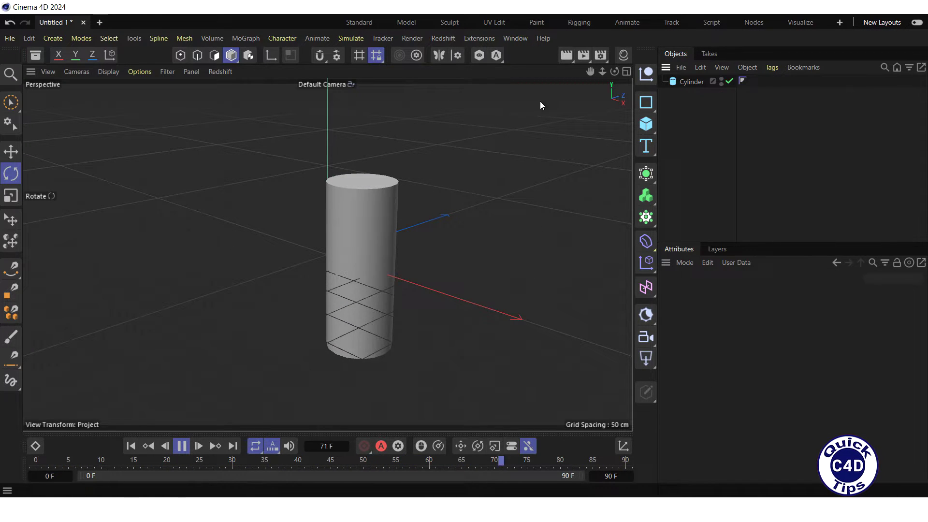
{"action": "key", "text": "ctrl+z"}
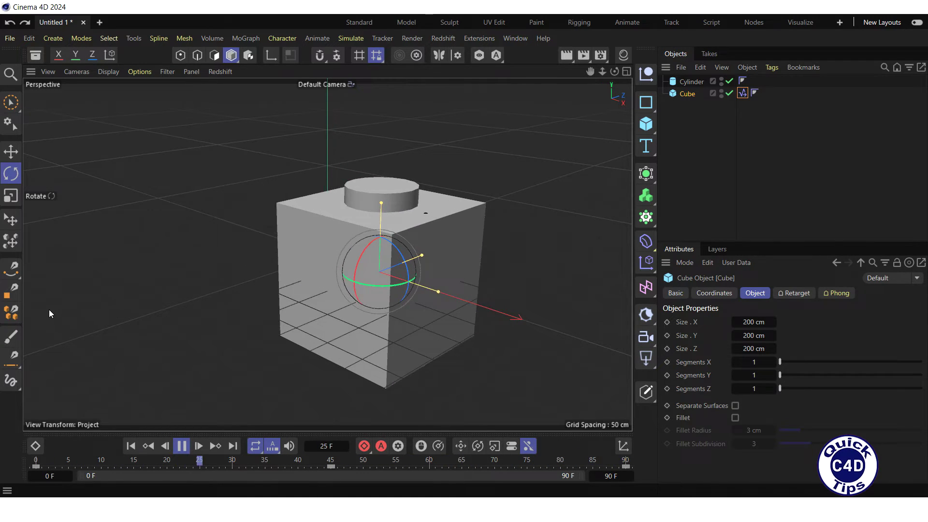
Step: Open and enlarge the Dope Sheet, select Cylinder, and open the Functions menu
{"action": "left_click", "coordinate": [35, 446]}
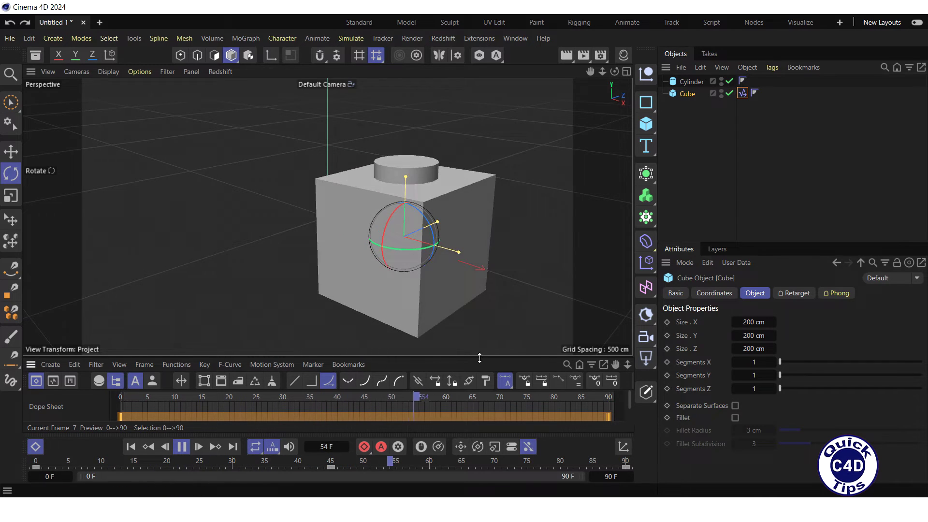
{"action": "left_click_drag", "start_coordinate": [478, 357], "coordinate": [478, 306]}
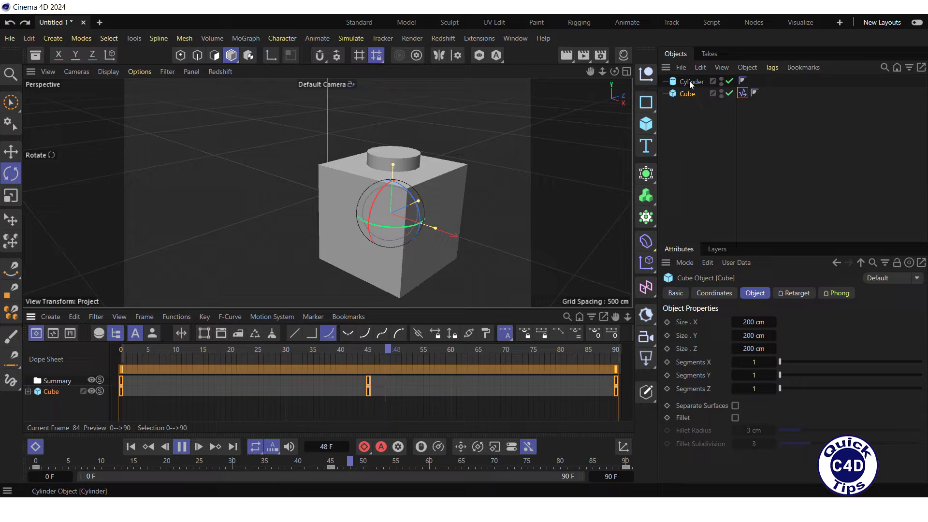
{"action": "left_click", "coordinate": [689, 80]}
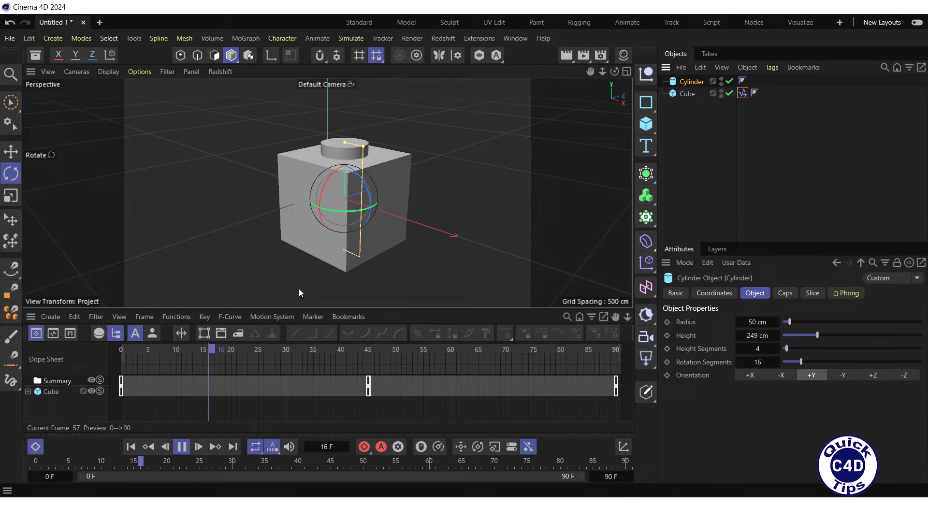
{"action": "left_click", "coordinate": [176, 316]}
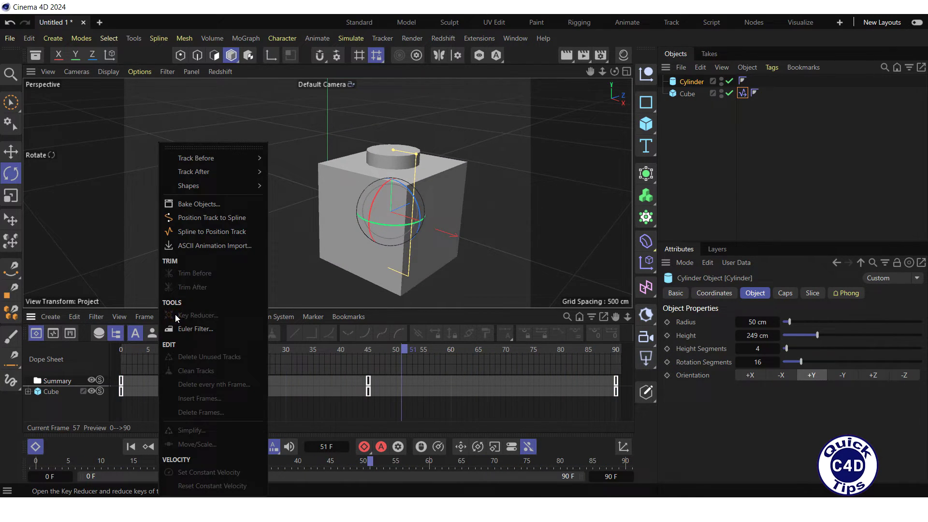
Step: Run Bake Objects with Create Copy unchecked, baking keys from frames 0 to 90
{"action": "left_click", "coordinate": [195, 204]}
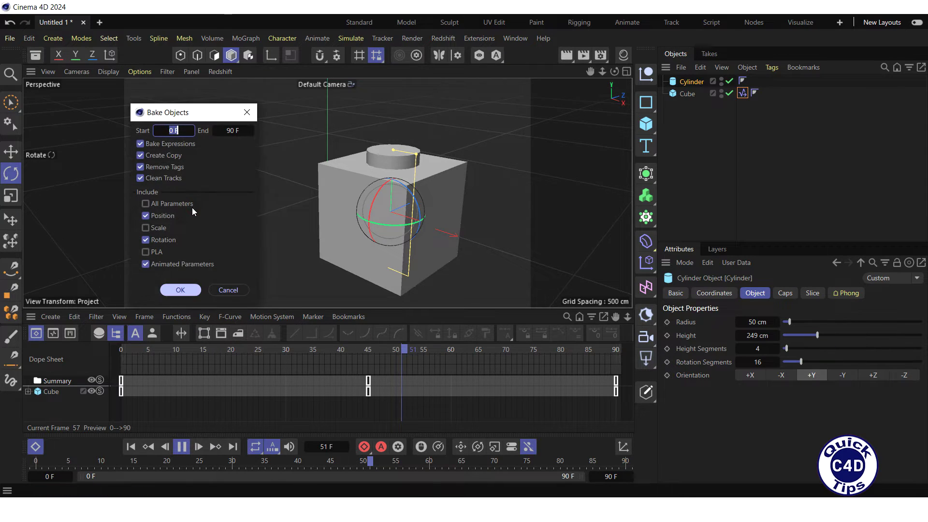
{"action": "left_click", "coordinate": [140, 156]}
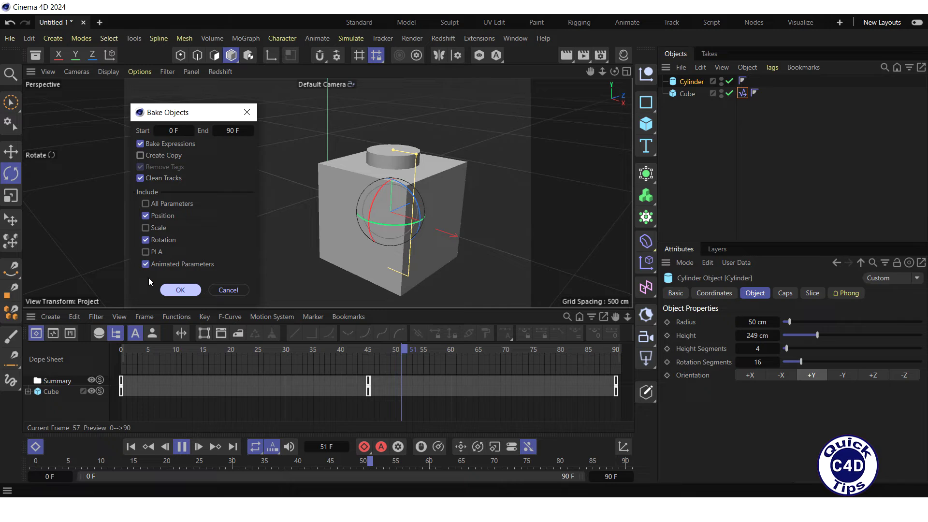
{"action": "left_click", "coordinate": [171, 292]}
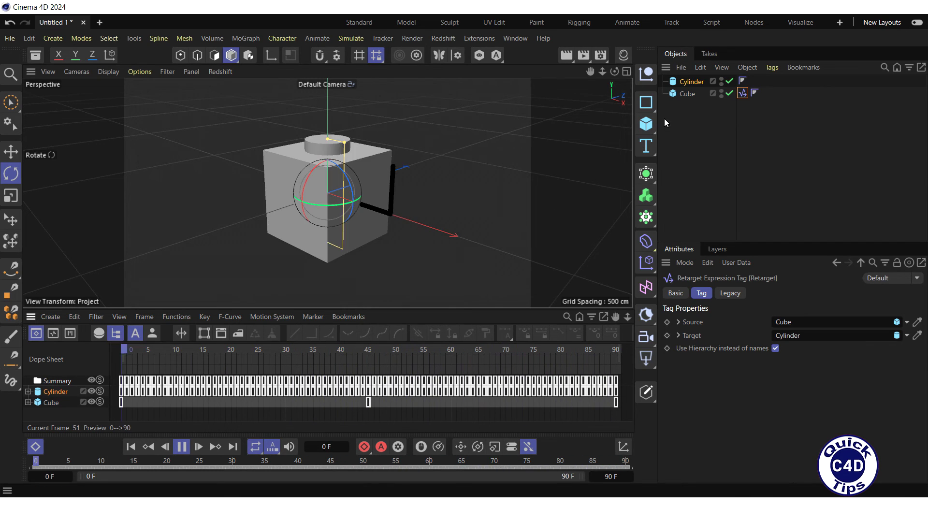
Step: Select Cube in the Object Manager and delete it
{"action": "left_click", "coordinate": [685, 95]}
{"action": "key", "text": "Delete"}
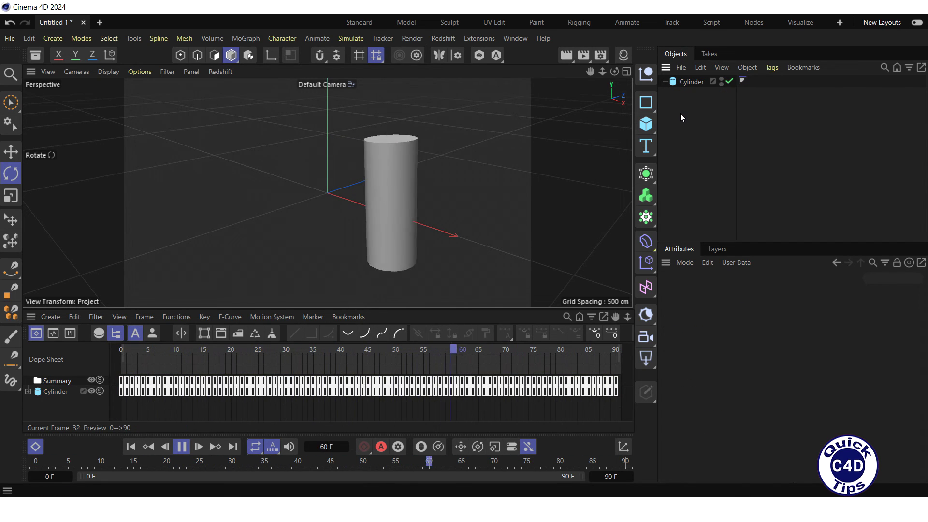